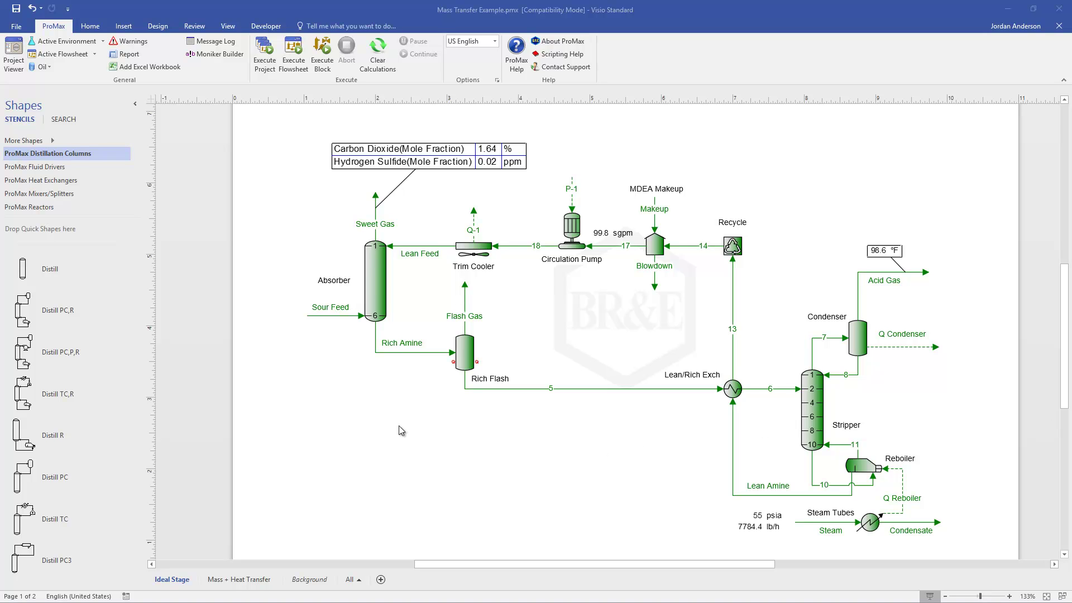
# - Select the Absorber block on the Ideal Stage flowsheet, then clear the selection
pyautogui.click(376, 288)
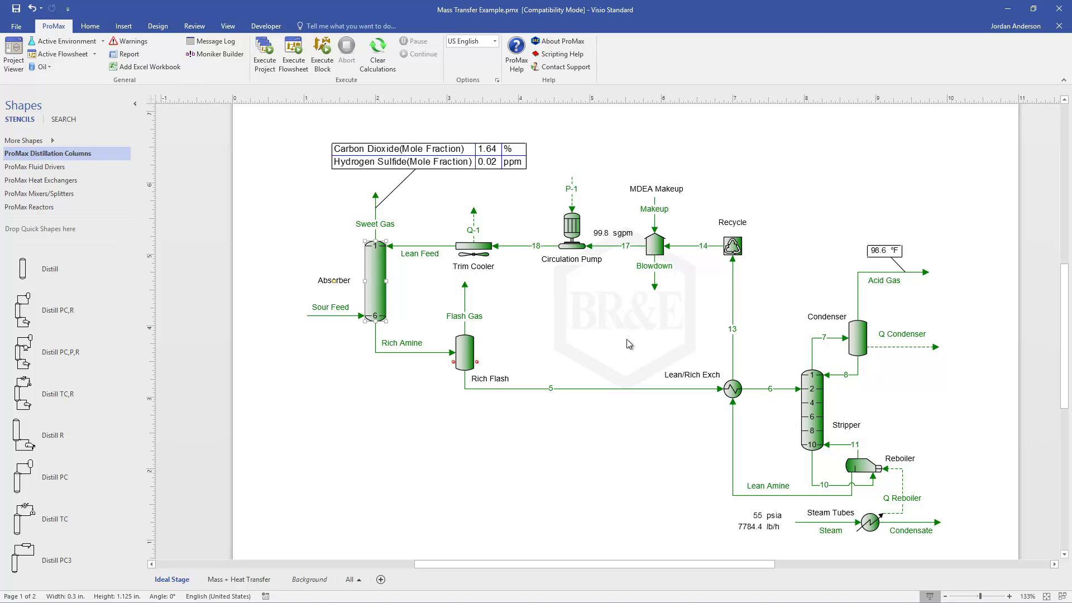
pyautogui.click(612, 325)
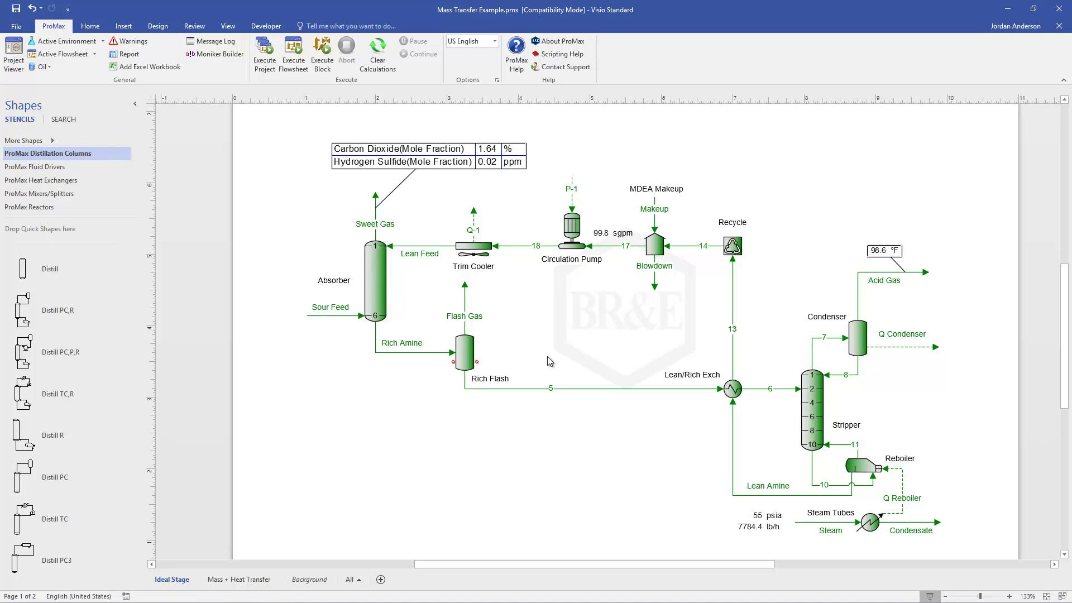
# - Open the Absorber and change its stage count from 6 to 20
pyautogui.doubleClick(373, 281)
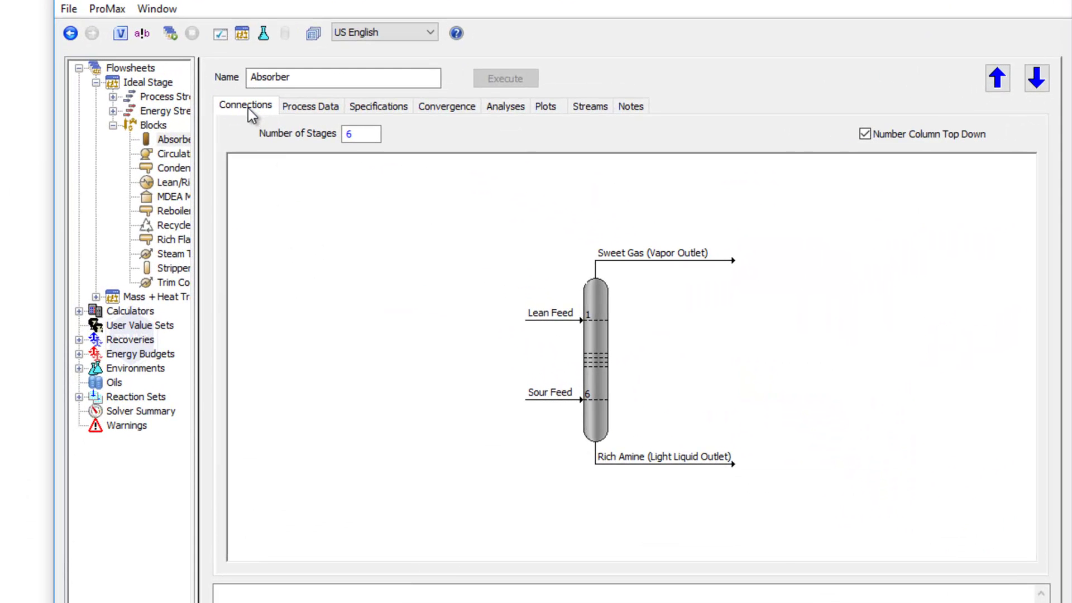
pyautogui.click(363, 134)
pyautogui.doubleClick(347, 134)
pyautogui.write('20')
pyautogui.press('Tab')
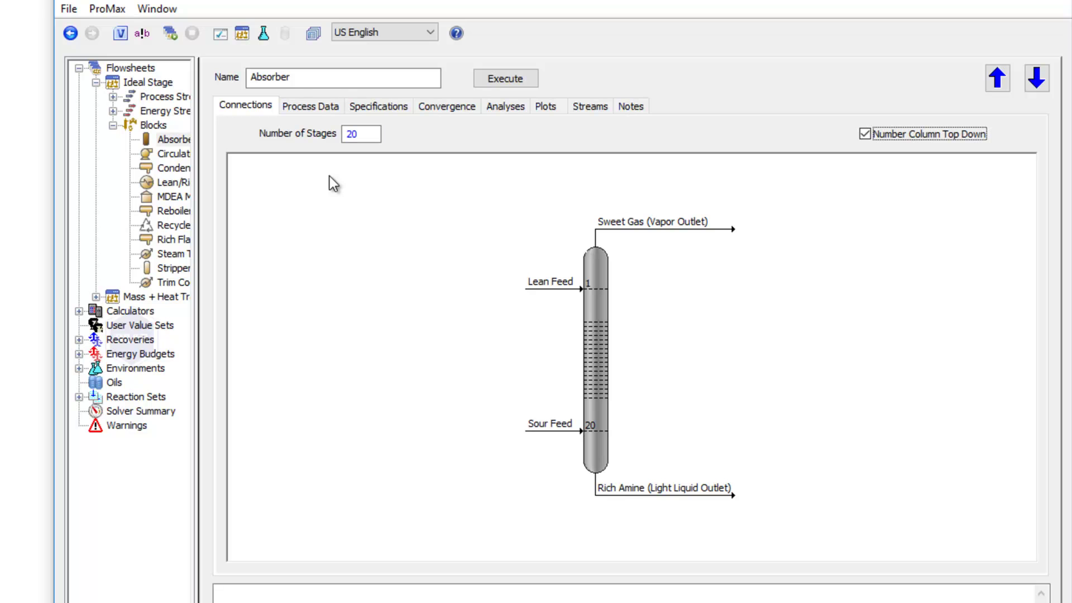
# - Switch the Absorber to the Mass + Heat Transfer model with TSWEET Absorber/Stripper column type
pyautogui.click(309, 109)
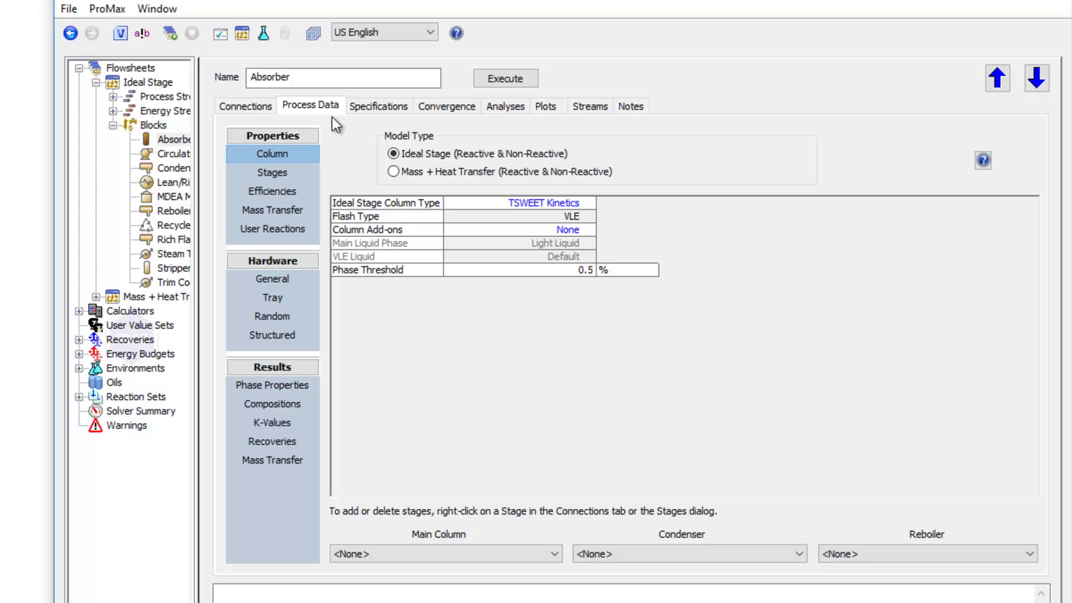
pyautogui.click(393, 171)
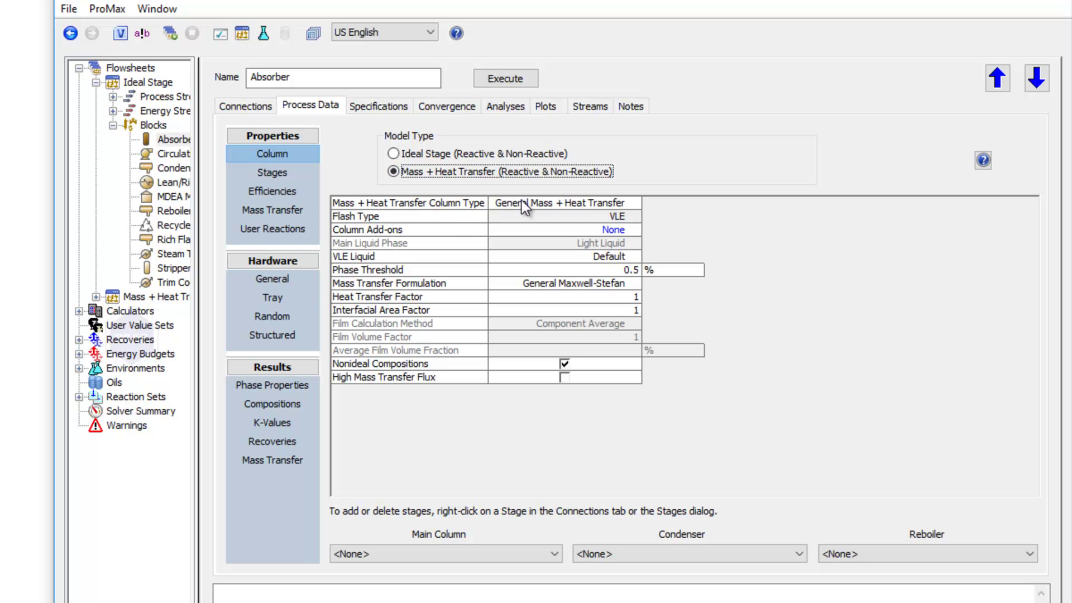
pyautogui.click(523, 204)
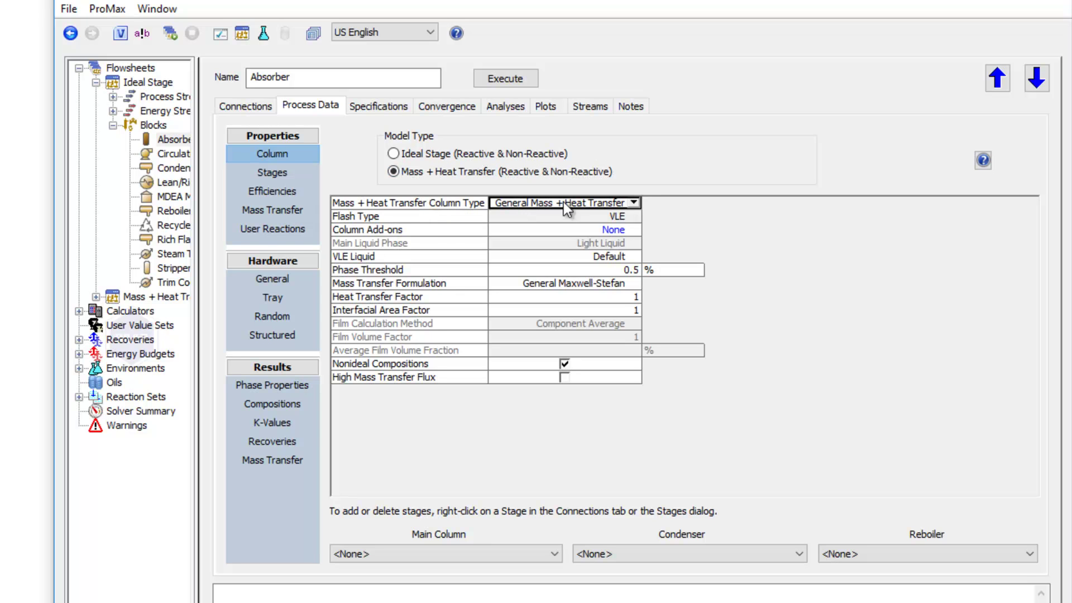
pyautogui.click(633, 203)
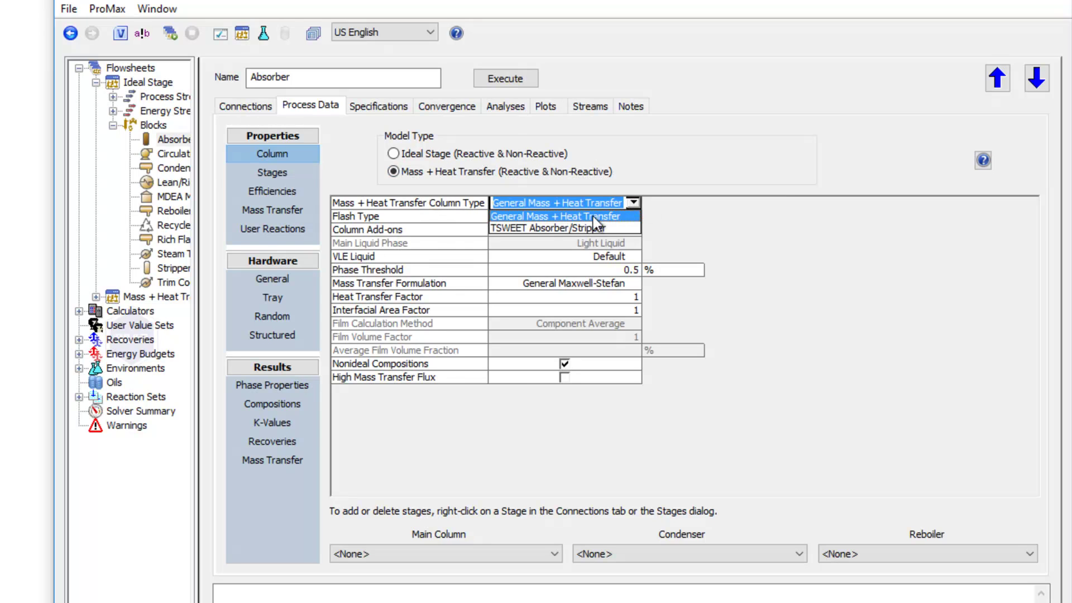
pyautogui.click(524, 228)
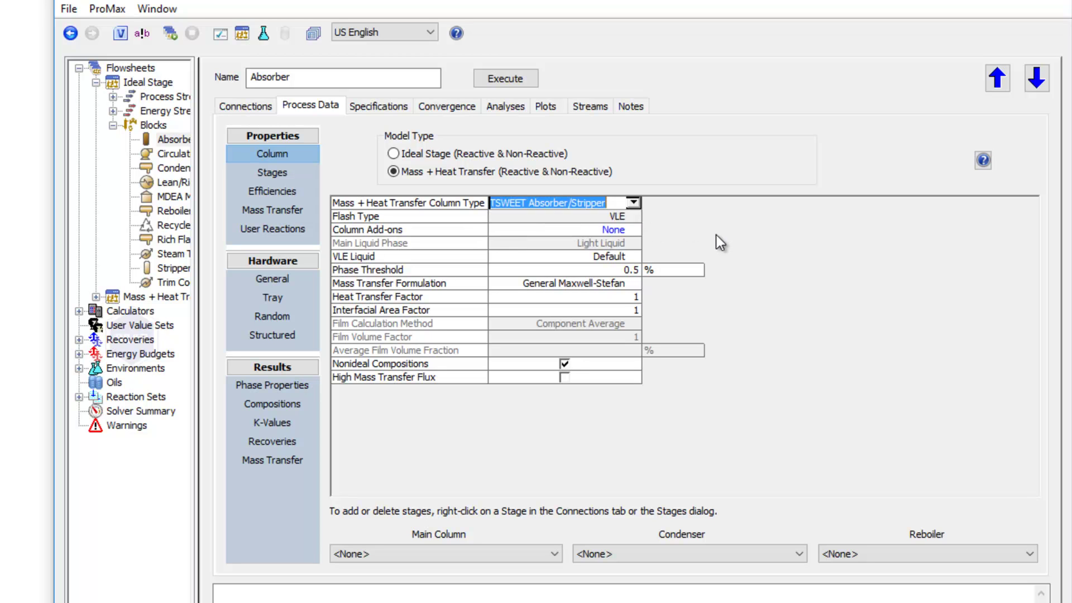
pyautogui.press('Return')
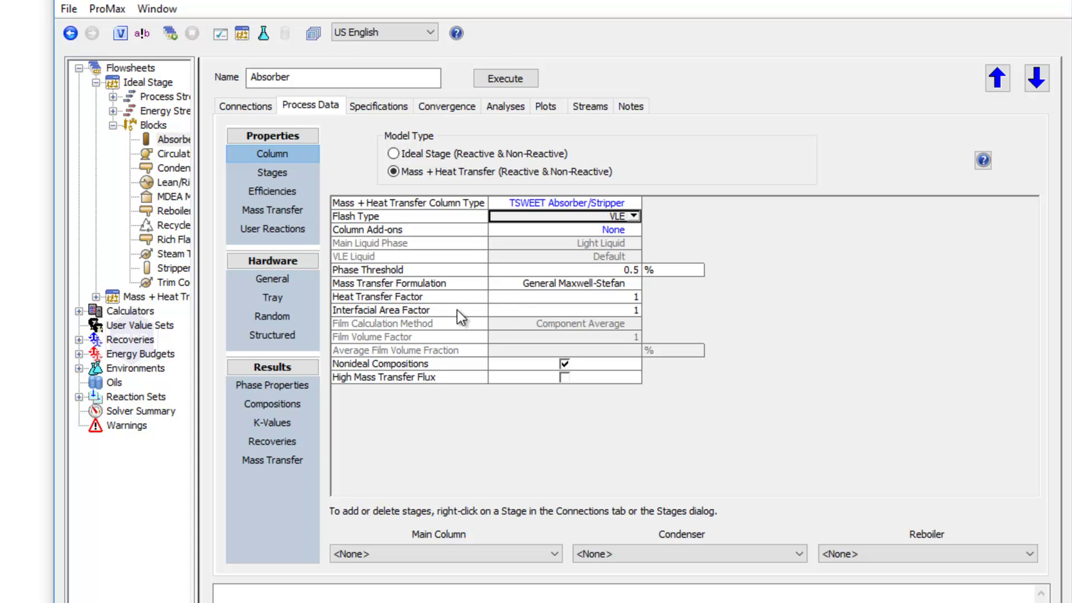
# - Inspect the Absorber's Heat Transfer Factor and Interfacial Area Factor settings
pyautogui.click(467, 296)
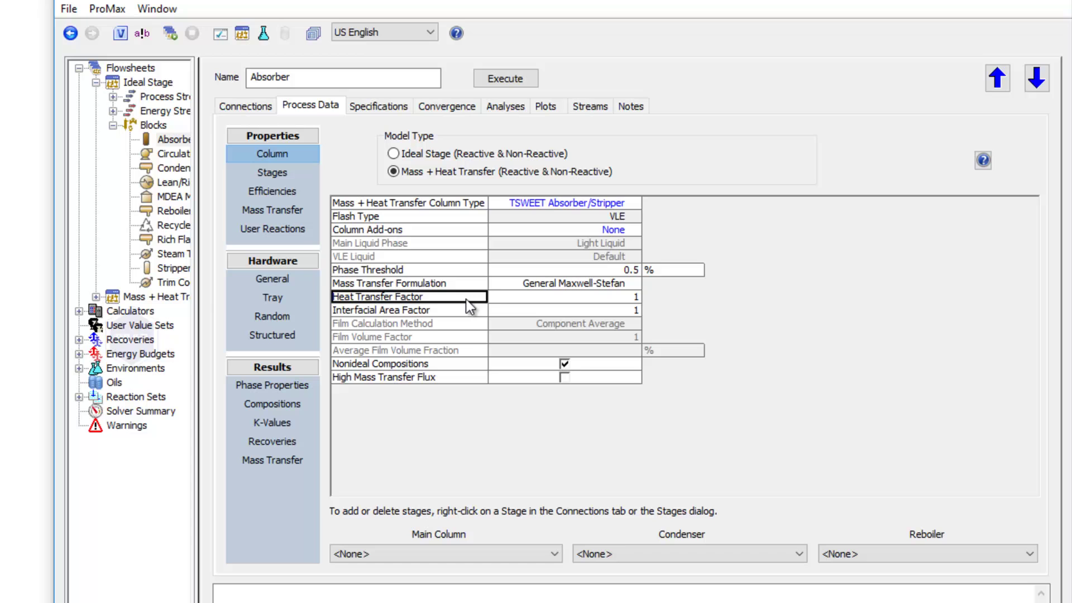
pyautogui.click(458, 311)
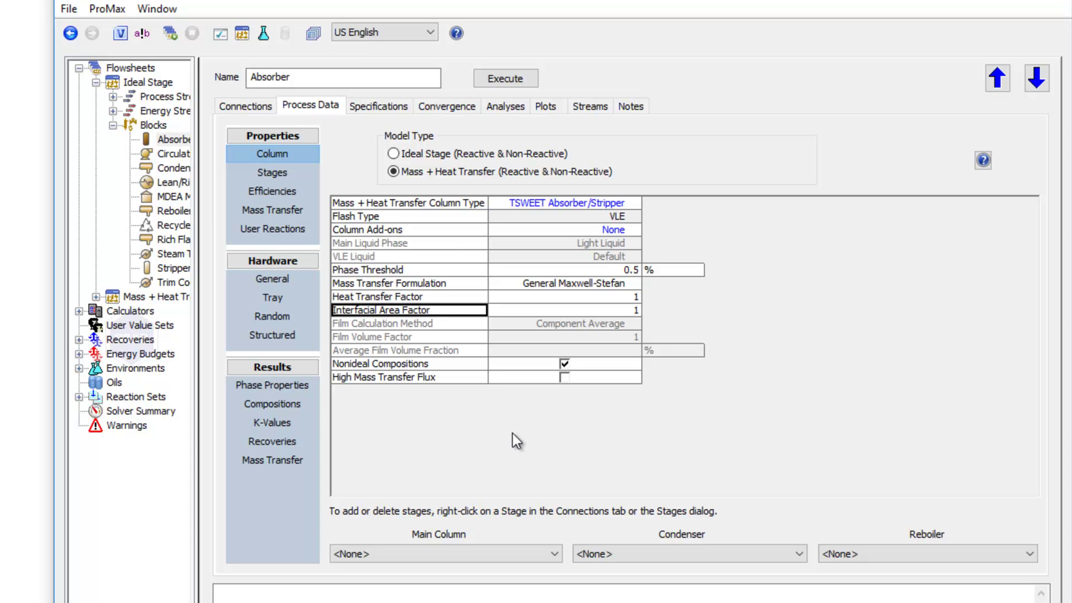
pyautogui.click(542, 309)
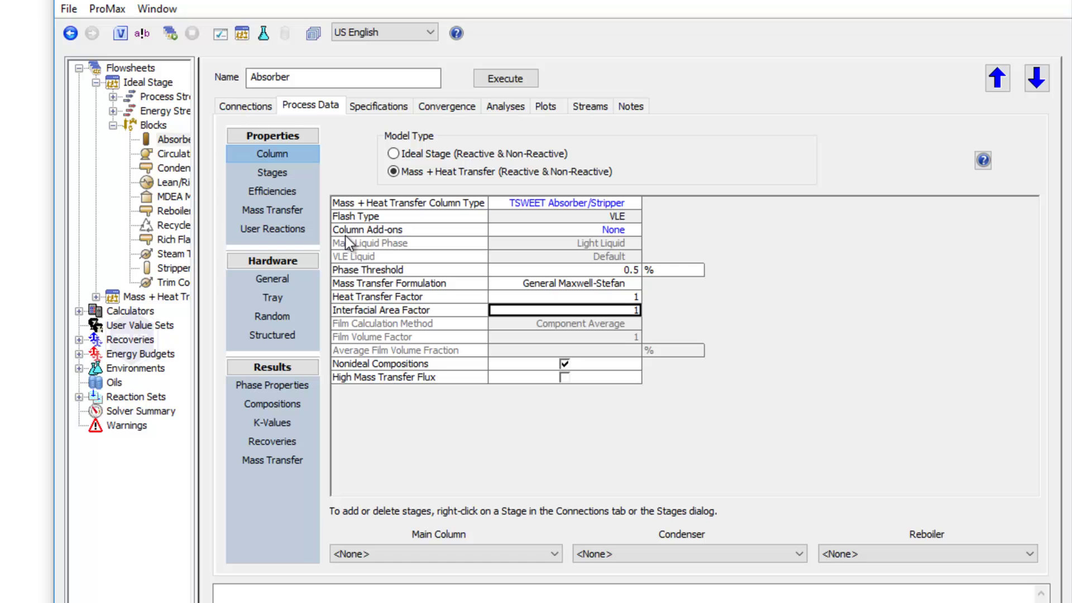
# - Review the Absorber's general hardware and 20 sieve-tray specs, then execute the project
pyautogui.click(290, 280)
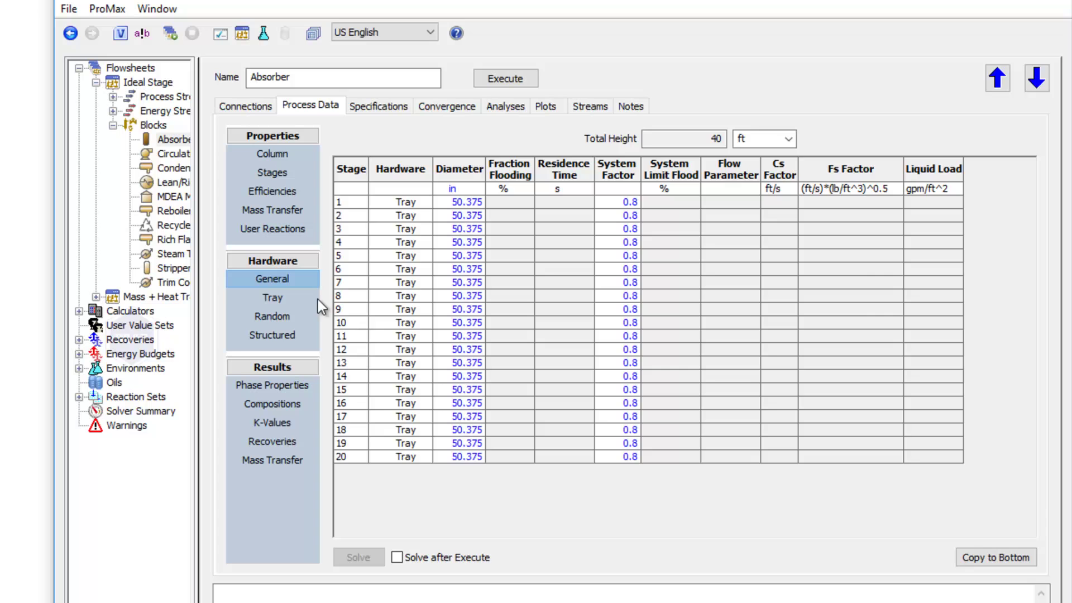
pyautogui.click(277, 301)
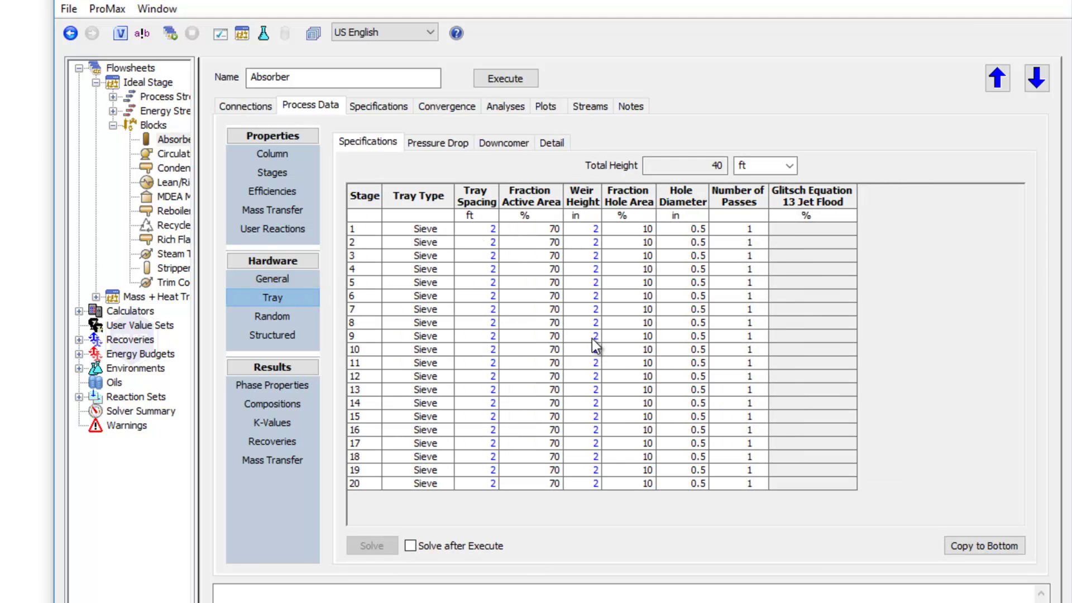
pyautogui.moveTo(576, 345)
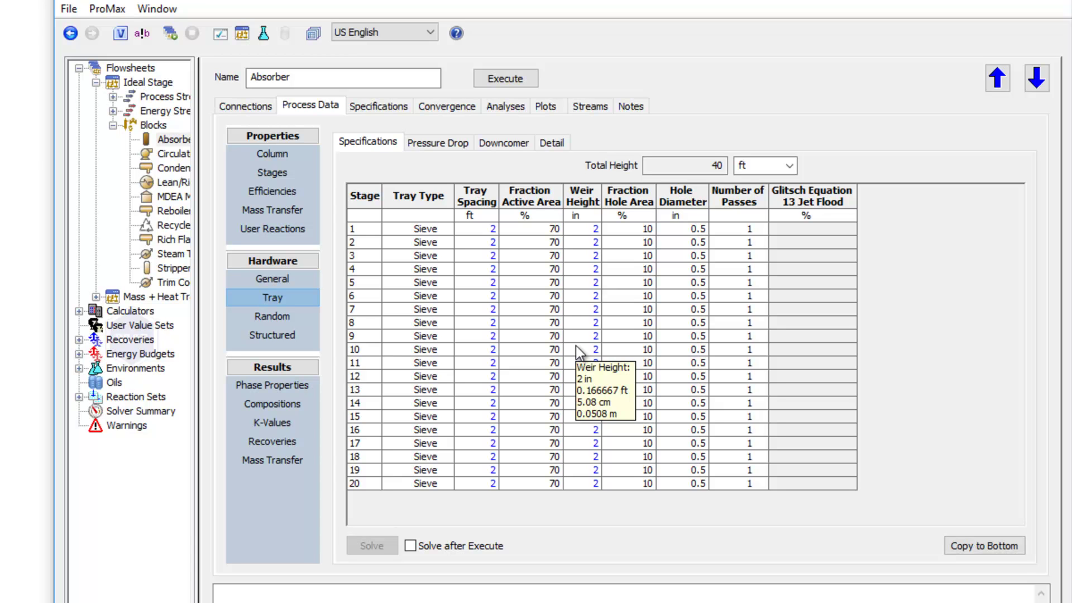
pyautogui.click(491, 82)
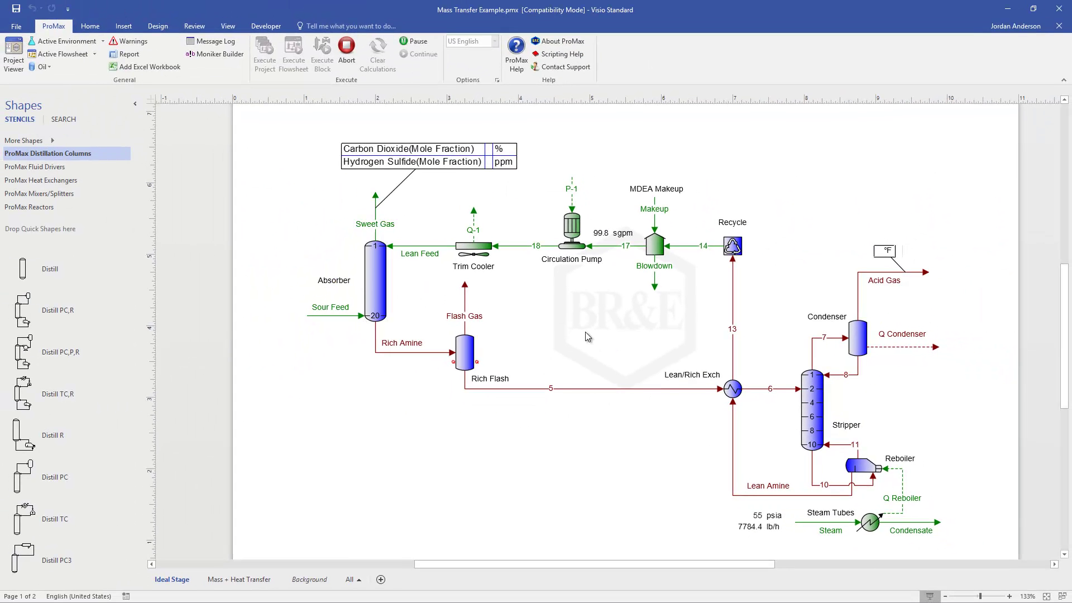
# - Open the Stripper and set its stage count to 20
pyautogui.doubleClick(814, 412)
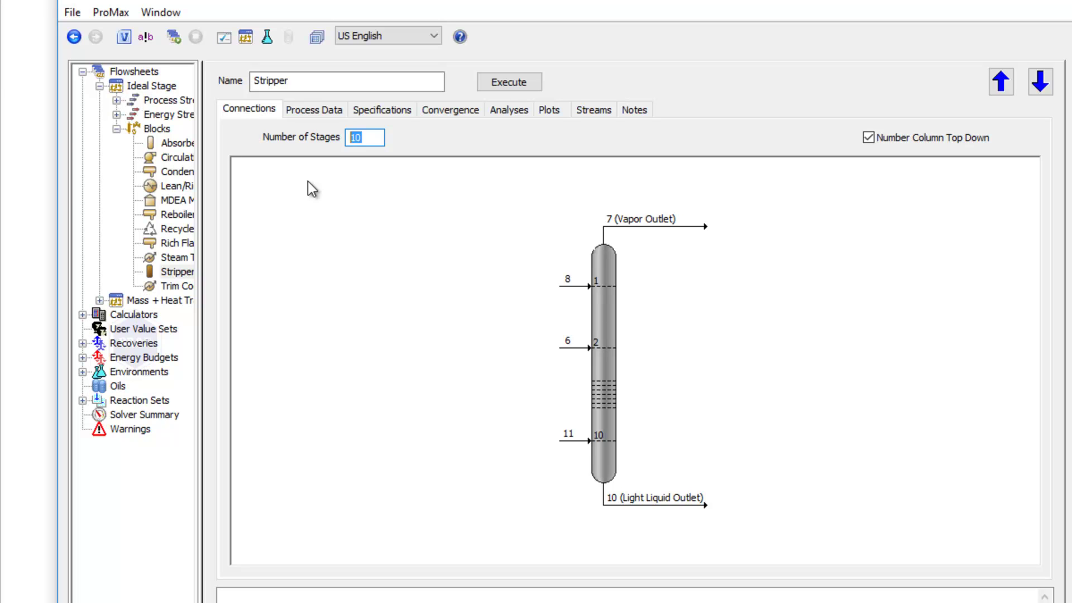
pyautogui.write('20')
pyautogui.press('Tab')
# - Switch the Stripper to Mass + Heat Transfer with the TSWEET Absorber/Stripper column type
pyautogui.click(323, 109)
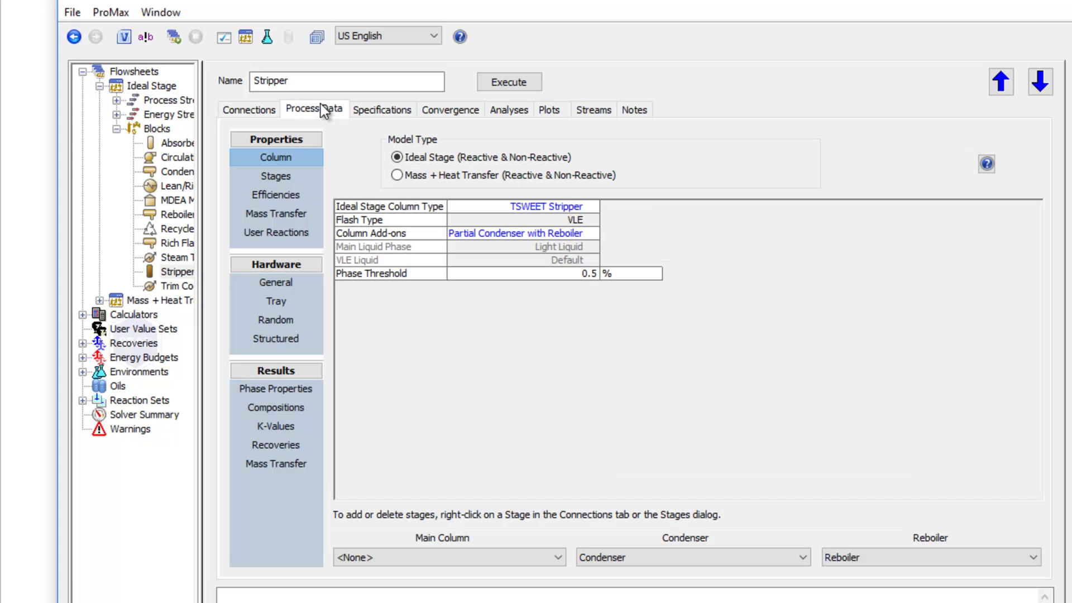
pyautogui.click(397, 176)
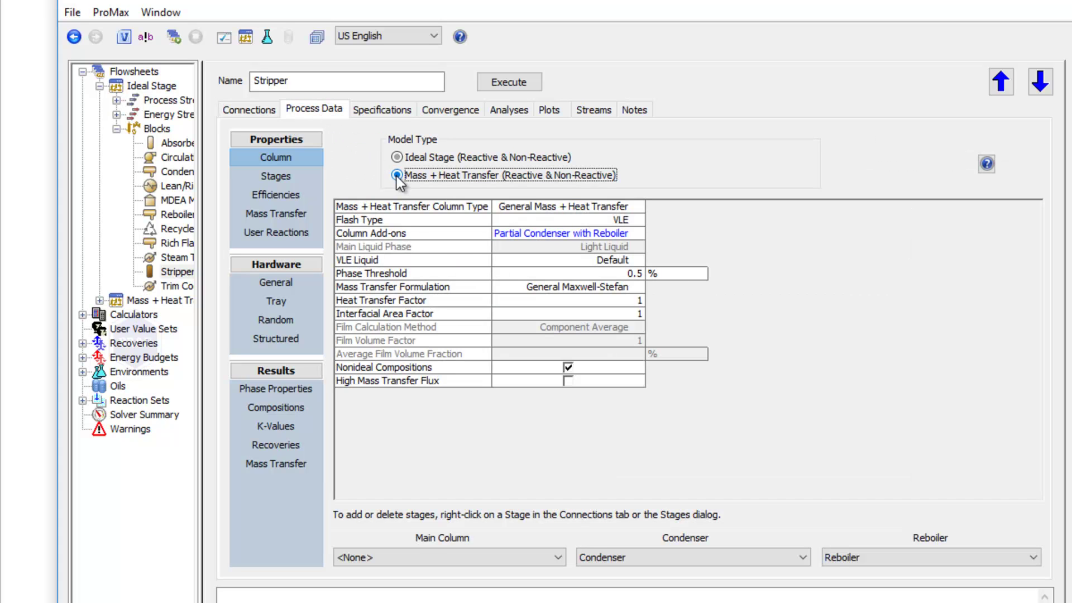
pyautogui.click(579, 211)
pyautogui.click(635, 204)
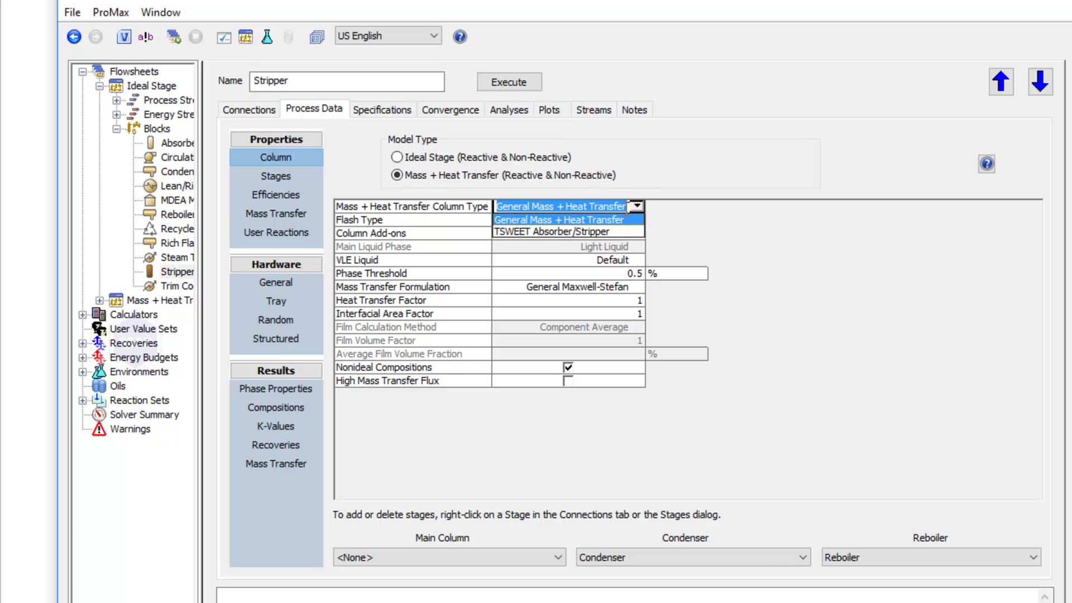
pyautogui.click(544, 232)
pyautogui.press('Return')
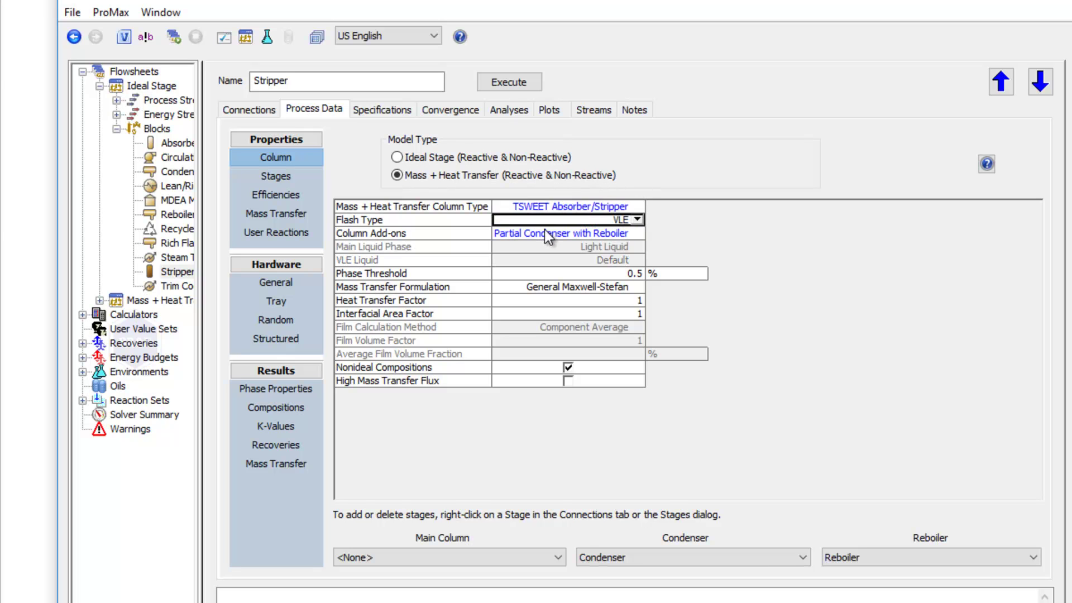
# - Review the Stripper's mass transfer correlations and its per-component multipliers, all 1
pyautogui.click(286, 214)
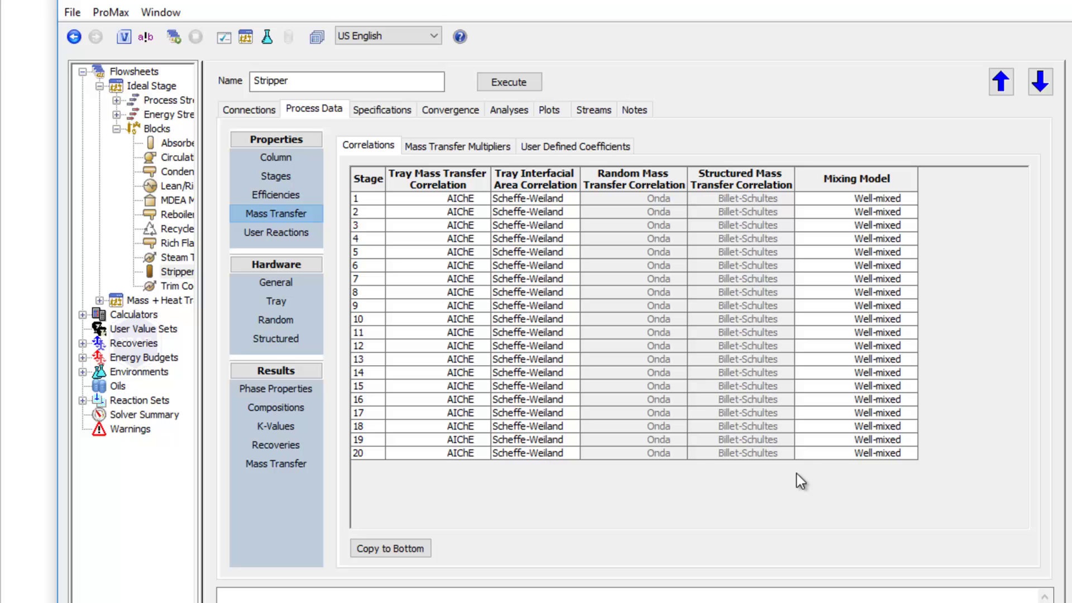
pyautogui.click(449, 149)
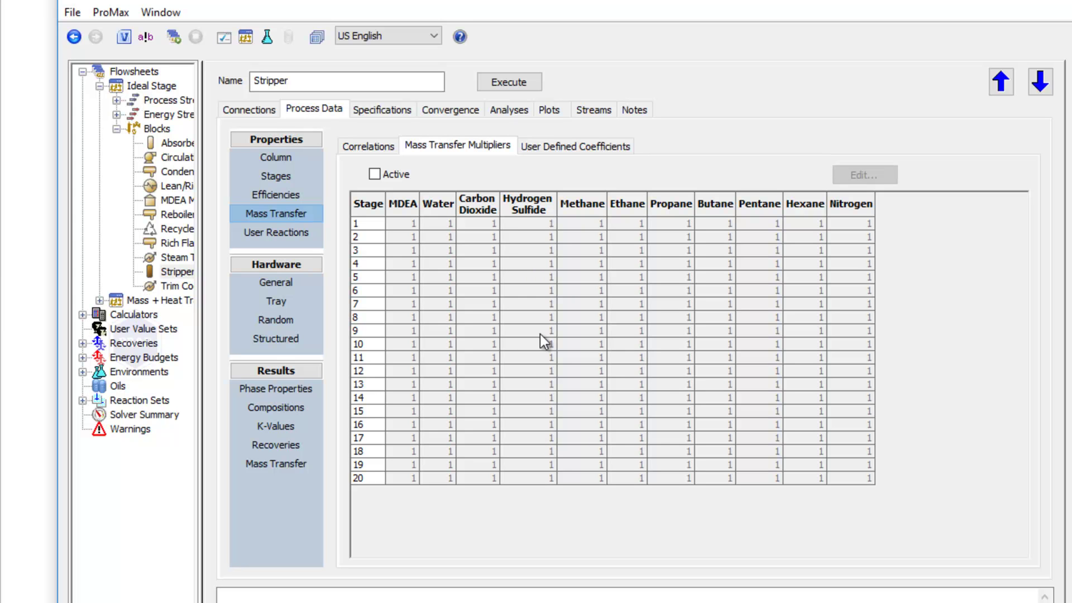
# - Give all Stripper stages a 50 in diameter and 0.8 system factor
pyautogui.click(292, 280)
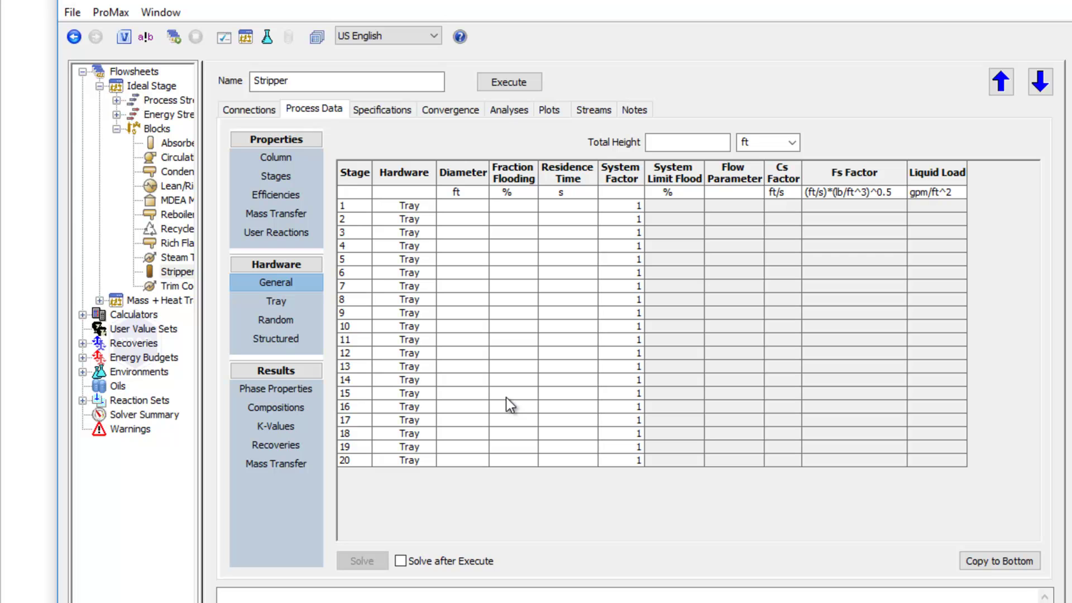
pyautogui.click(445, 211)
pyautogui.write('50in')
pyautogui.click(1006, 561)
pyautogui.click(628, 206)
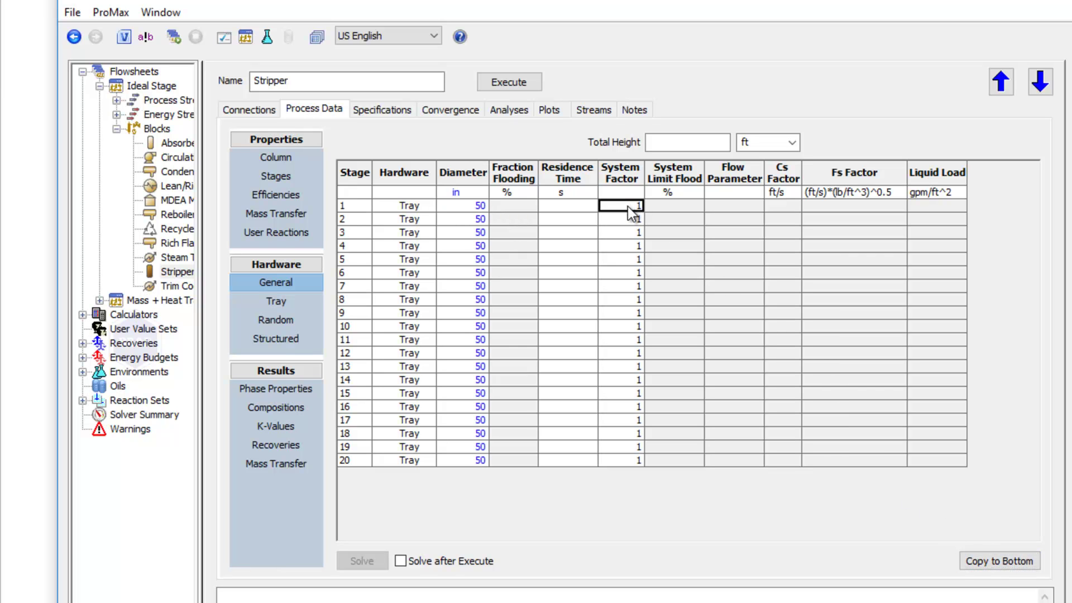
pyautogui.write('.8')
pyautogui.click(987, 560)
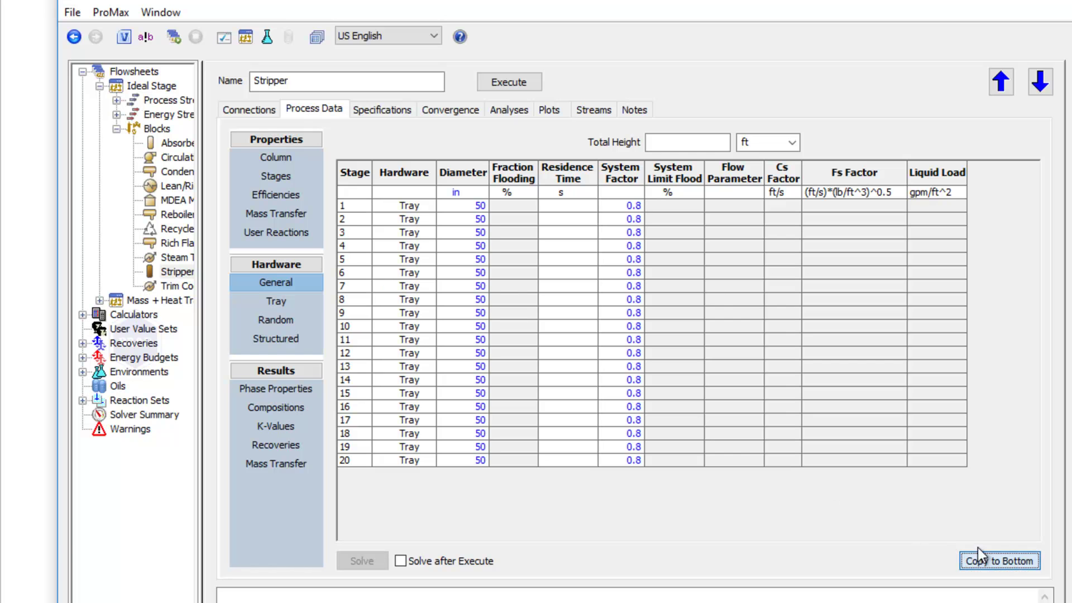
# - Apply 2 ft tray spacing and 2 in weir height to all 20 sieve trays
pyautogui.click(289, 306)
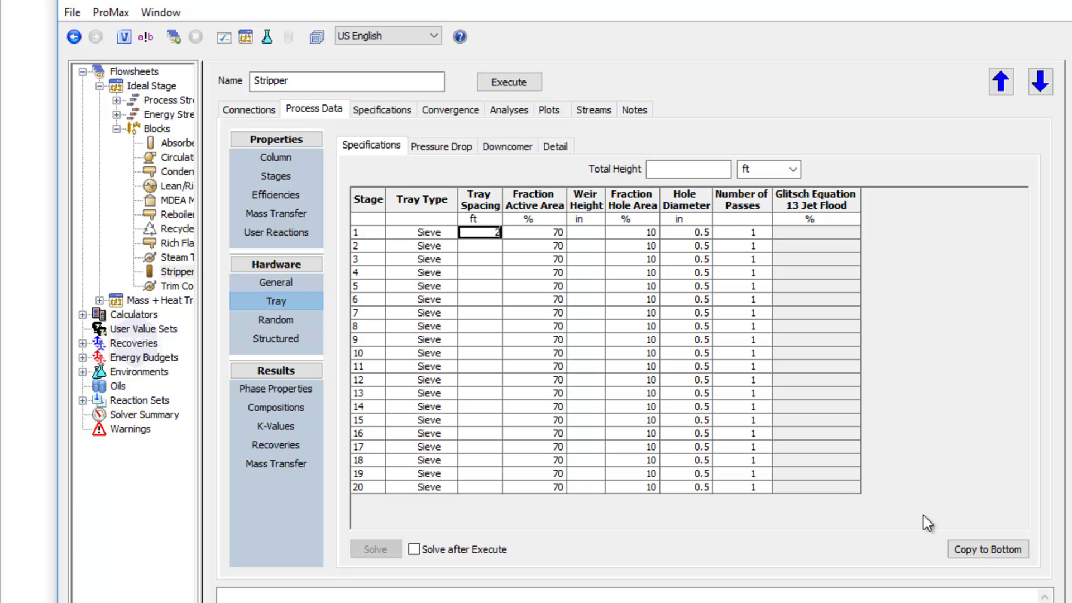
pyautogui.click(982, 549)
pyautogui.click(587, 233)
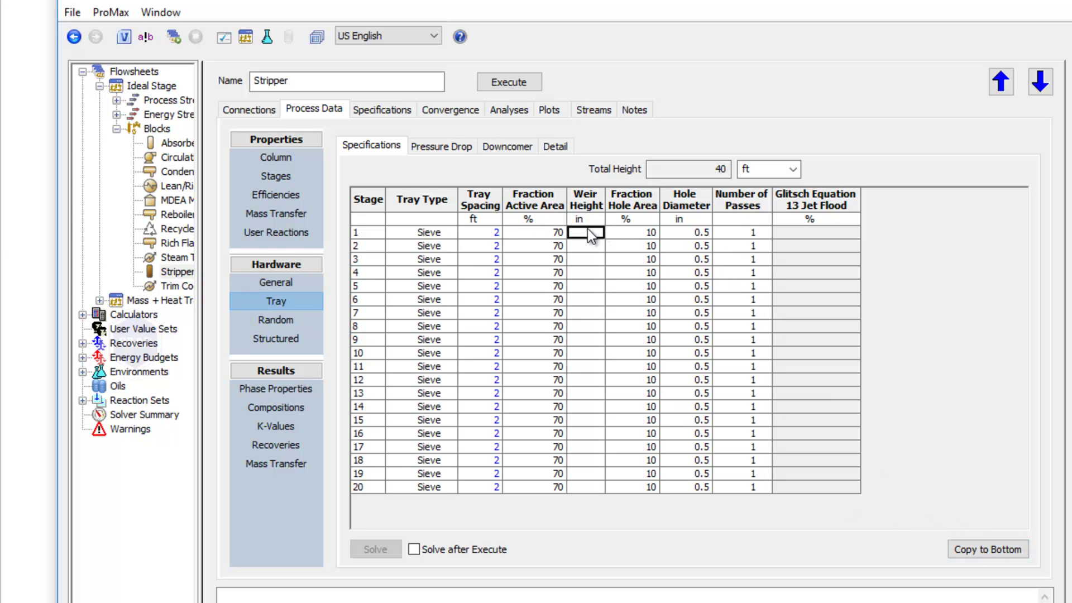
pyautogui.click(976, 552)
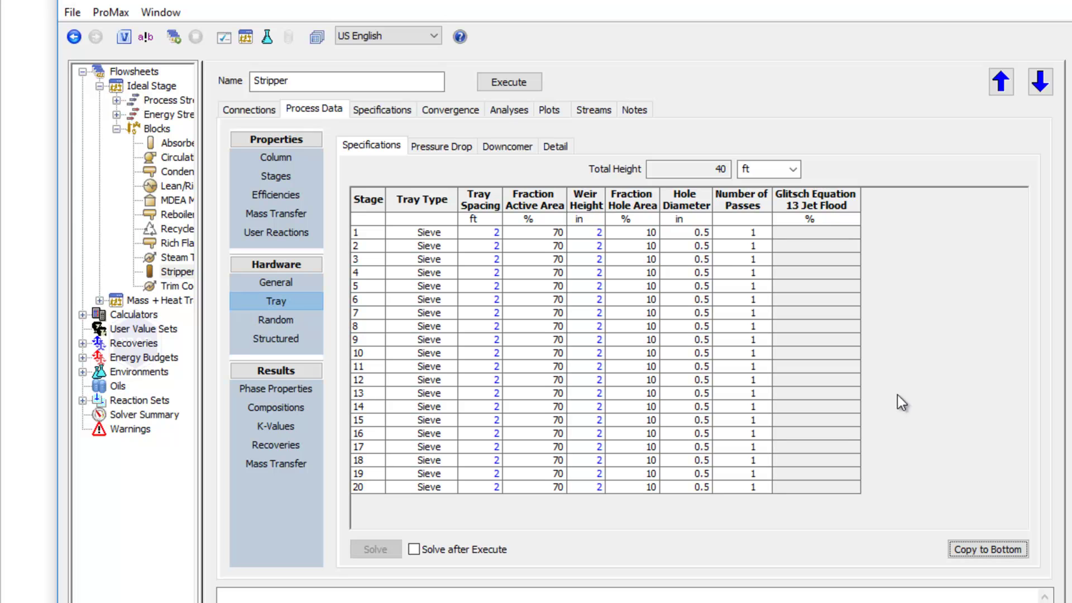
# - Check random packing, then select stages 1–20 in the Sulzer Mellapak 250.Y structured packing table
pyautogui.click(282, 319)
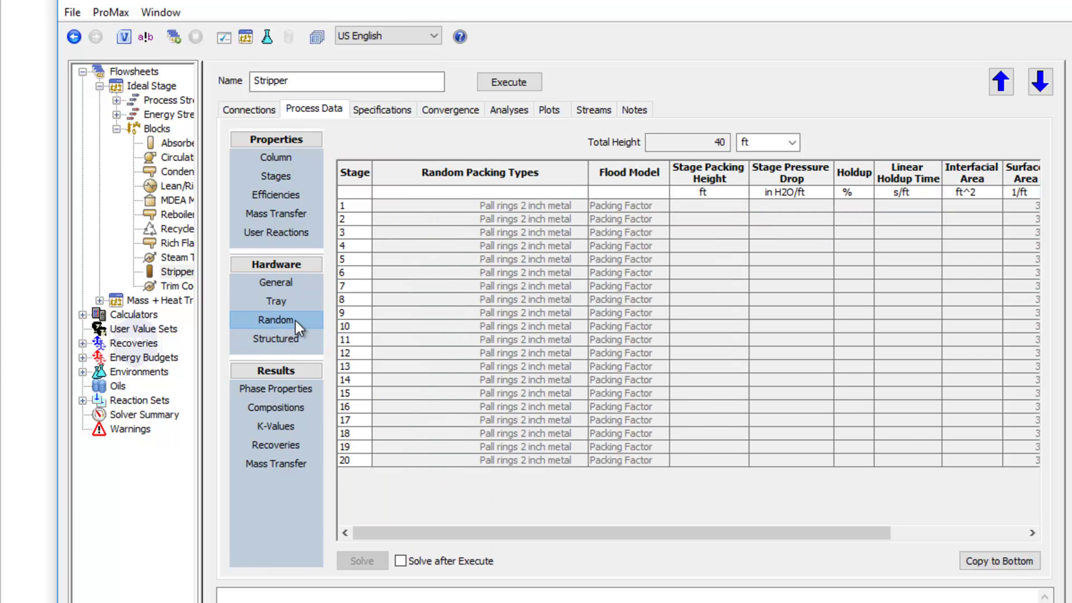
pyautogui.click(281, 336)
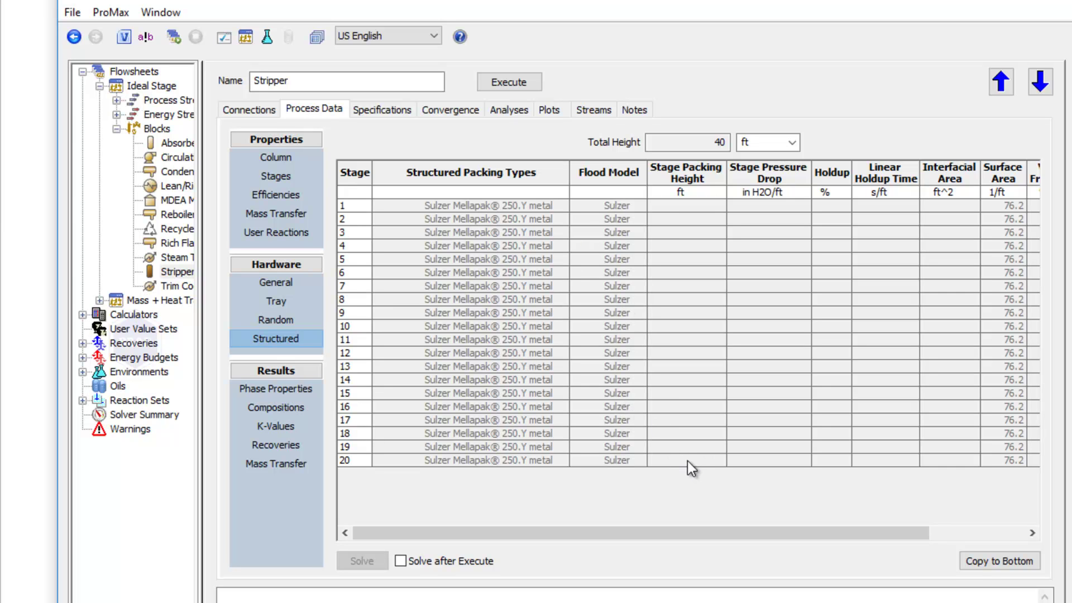
pyautogui.moveTo(717, 144)
pyautogui.moveTo(366, 206); pyautogui.dragTo(407, 494)
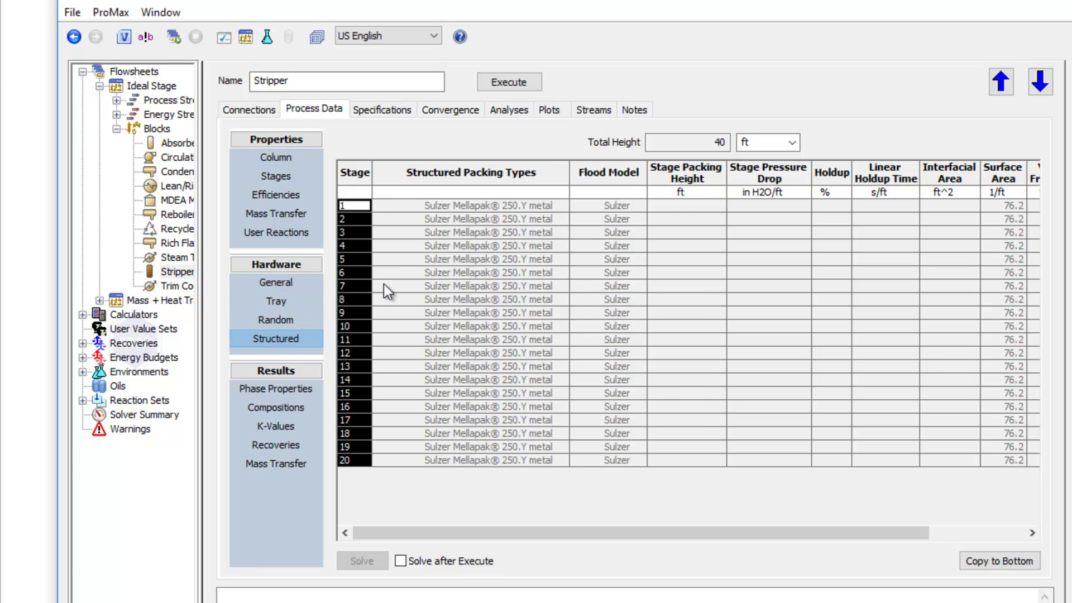
# - Recheck the Stripper's general and tray hardware, close it, and view the Mass + Heat Transfer page
pyautogui.click(292, 281)
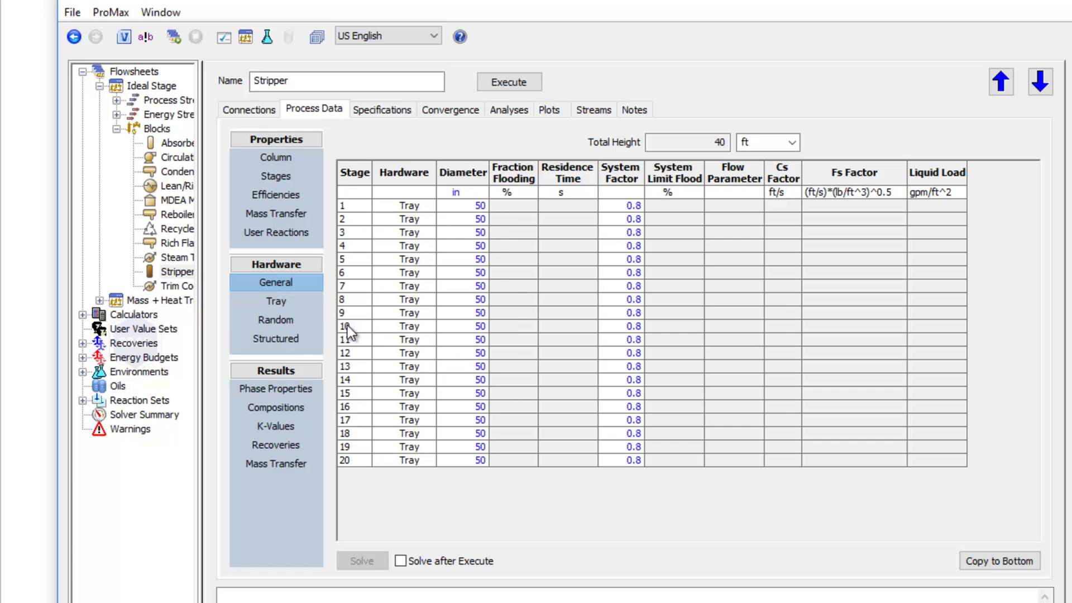
pyautogui.click(293, 300)
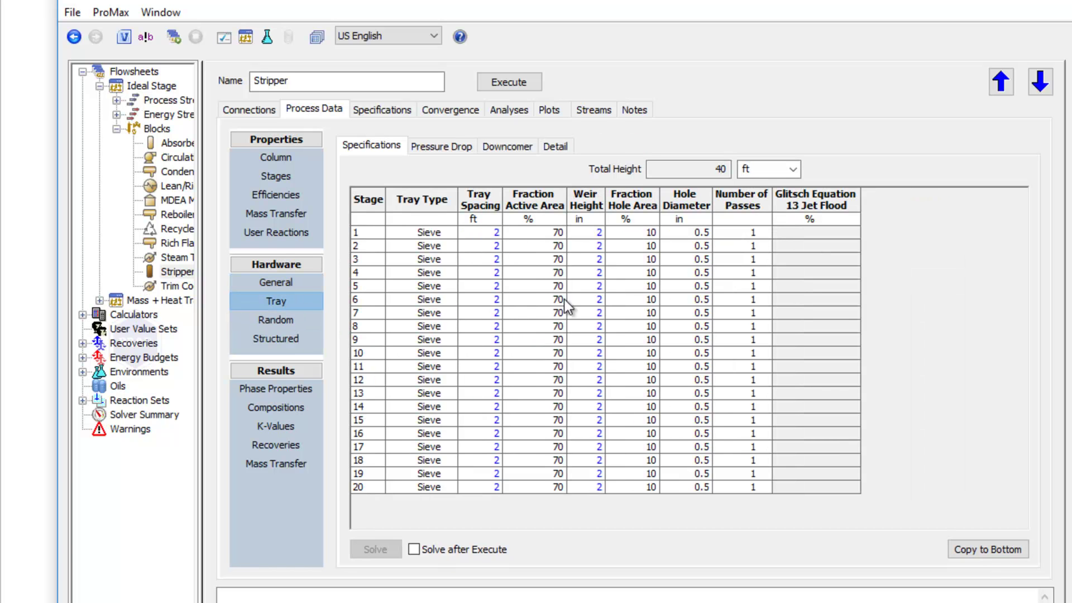
pyautogui.click(1053, 8)
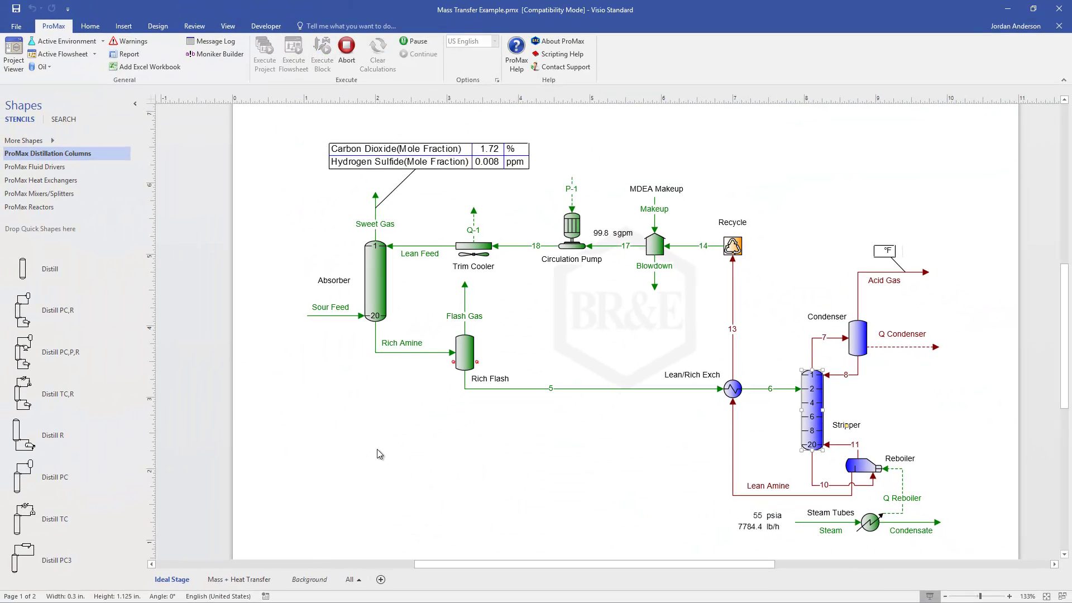
pyautogui.click(236, 581)
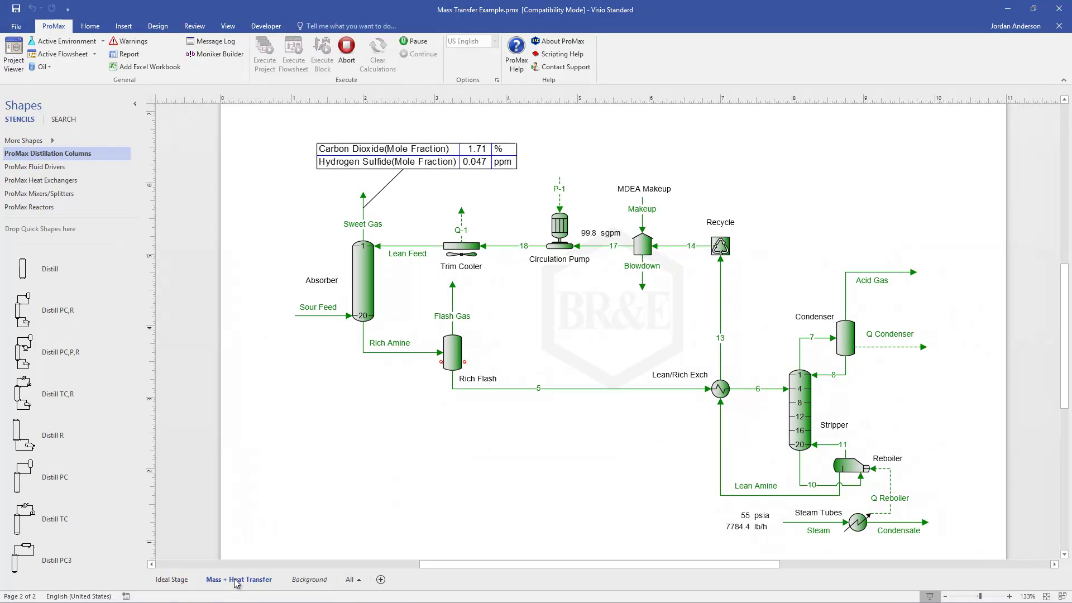